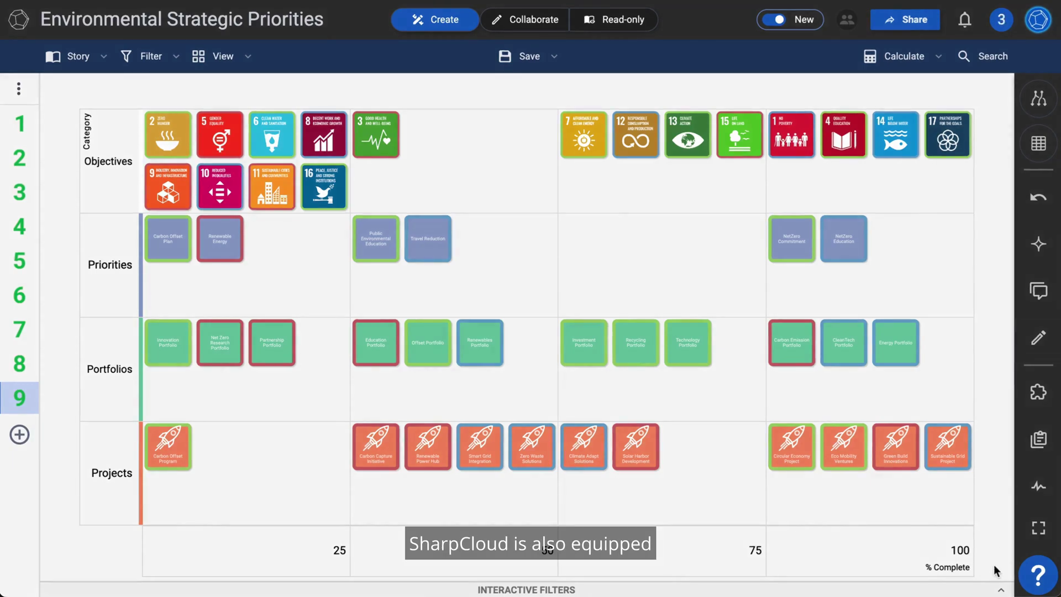
- Expand the interactive filters, filter to Below Target items, then clear that filter
{"action": "left_click", "coordinate": [1001, 592]}
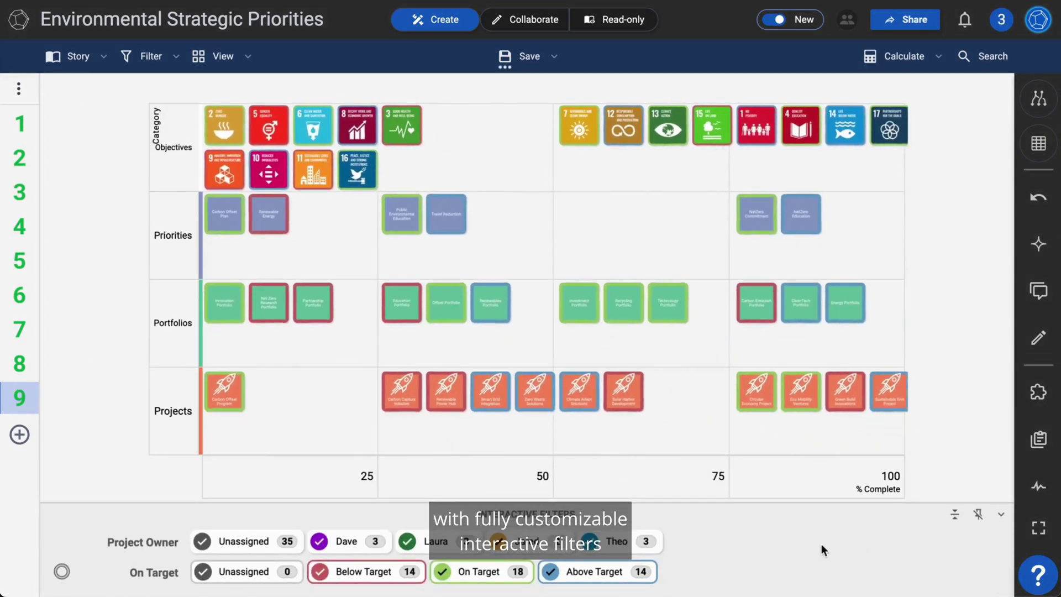
{"action": "left_click", "coordinate": [369, 571]}
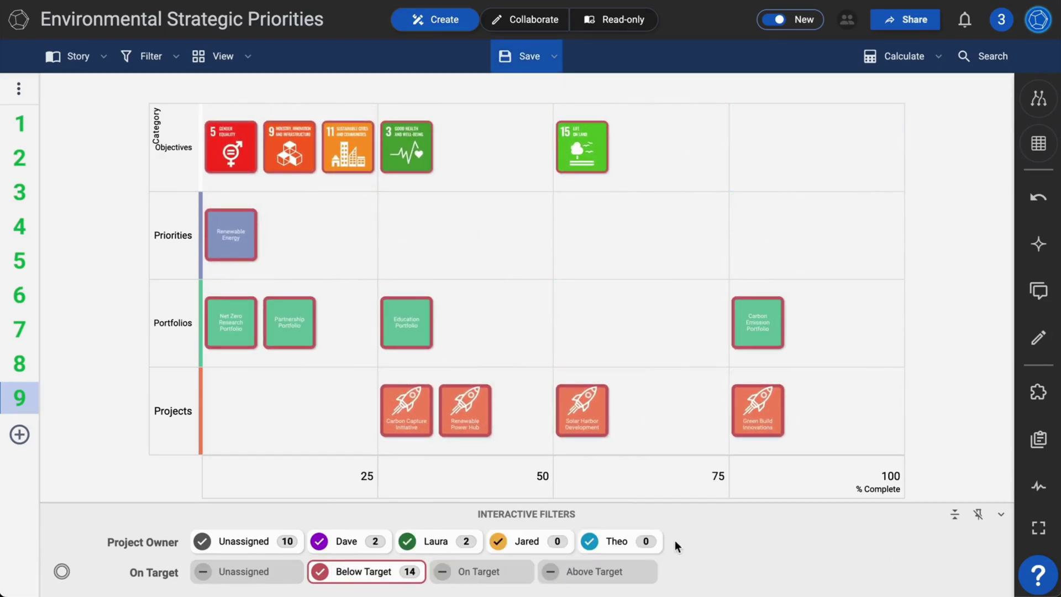
{"action": "left_click", "coordinate": [377, 571]}
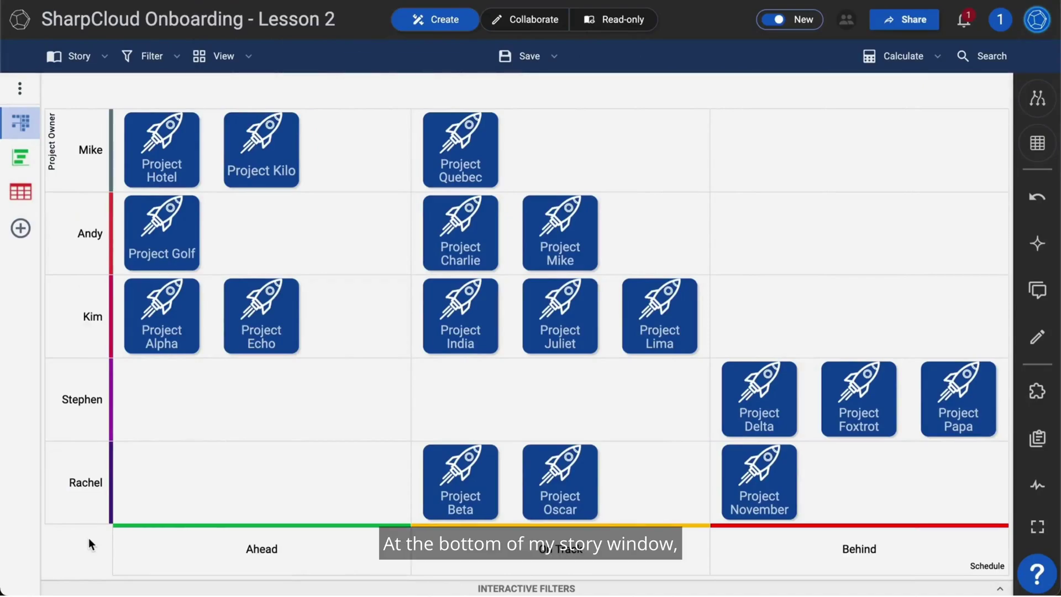
- Apply the Project Owner attribute colours to the item backgrounds
{"action": "left_click", "coordinate": [98, 585]}
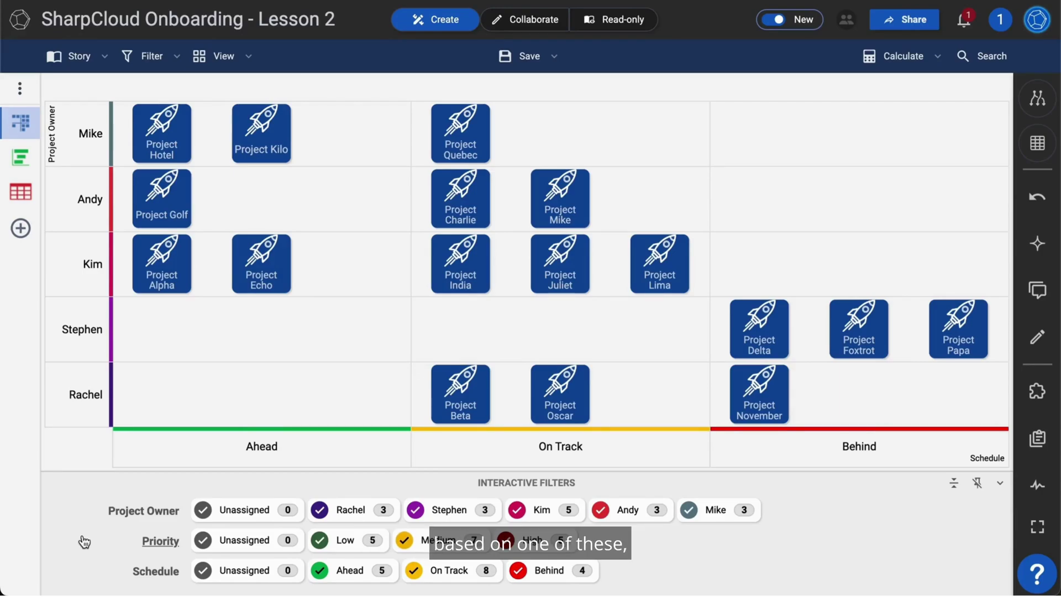
{"action": "right_click", "coordinate": [147, 516]}
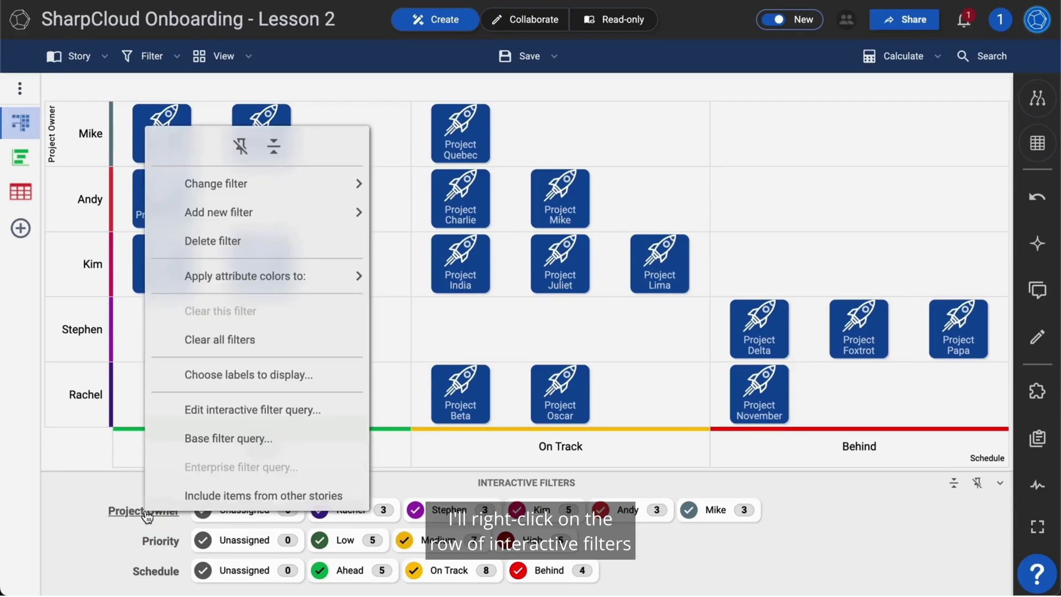
{"action": "left_click", "coordinate": [184, 286]}
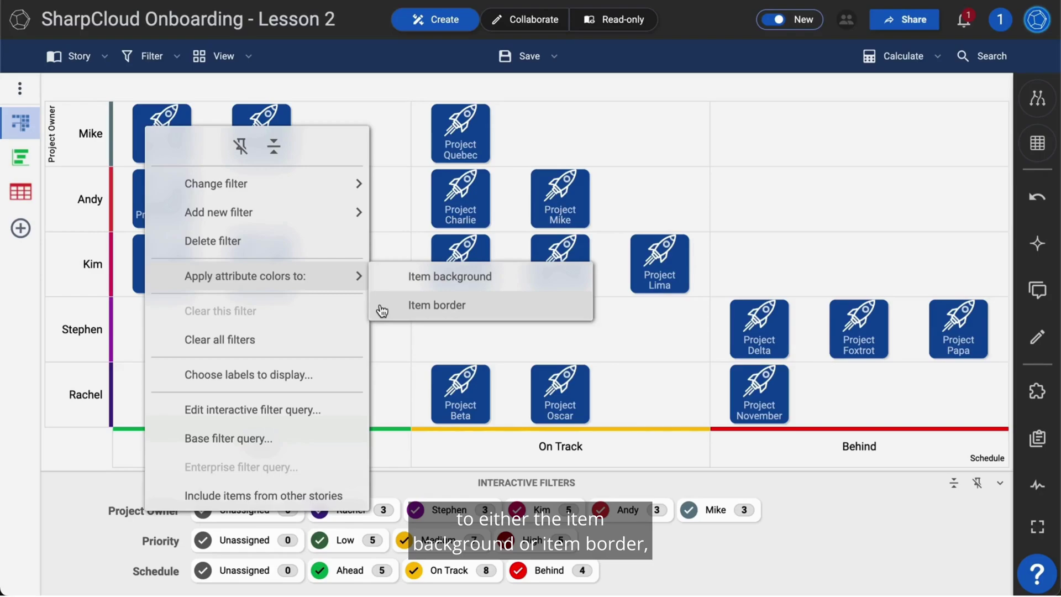
{"action": "left_click", "coordinate": [387, 286]}
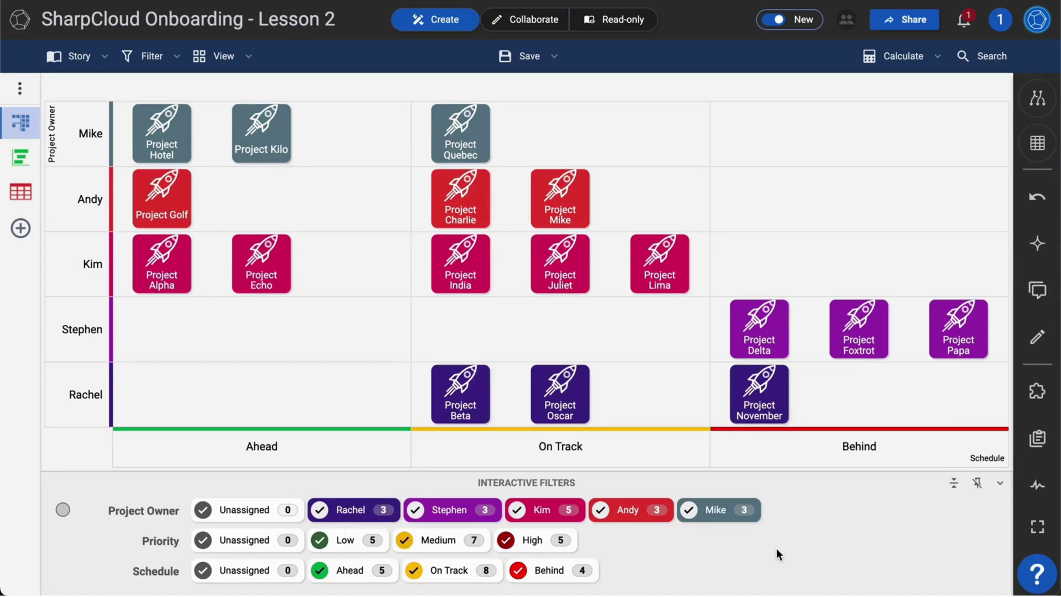
- Set the item border colour on the board to Priority
{"action": "right_click", "coordinate": [673, 392]}
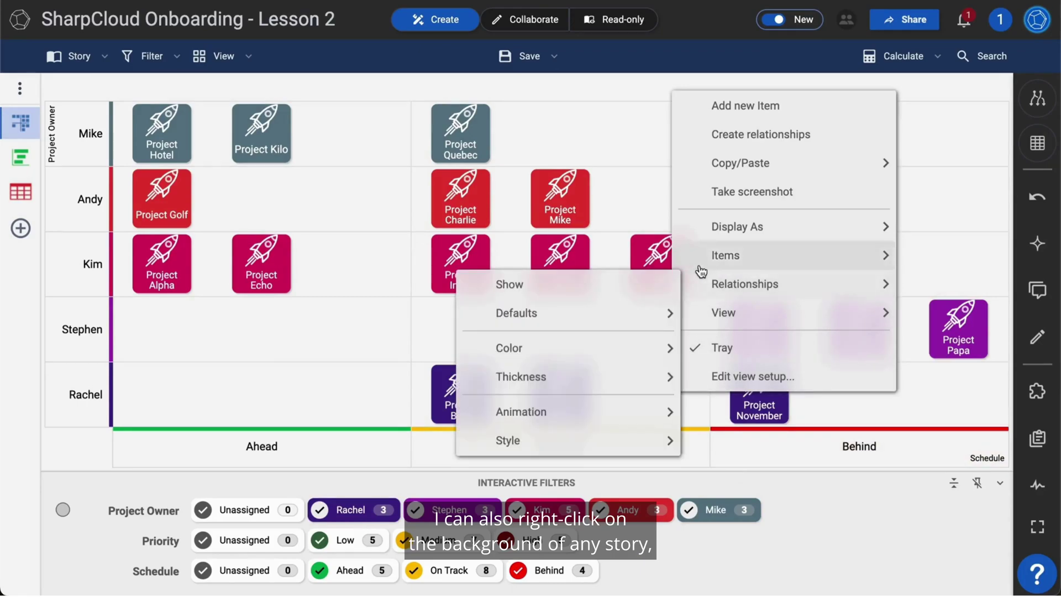
{"action": "mouse_move", "coordinate": [783, 255]}
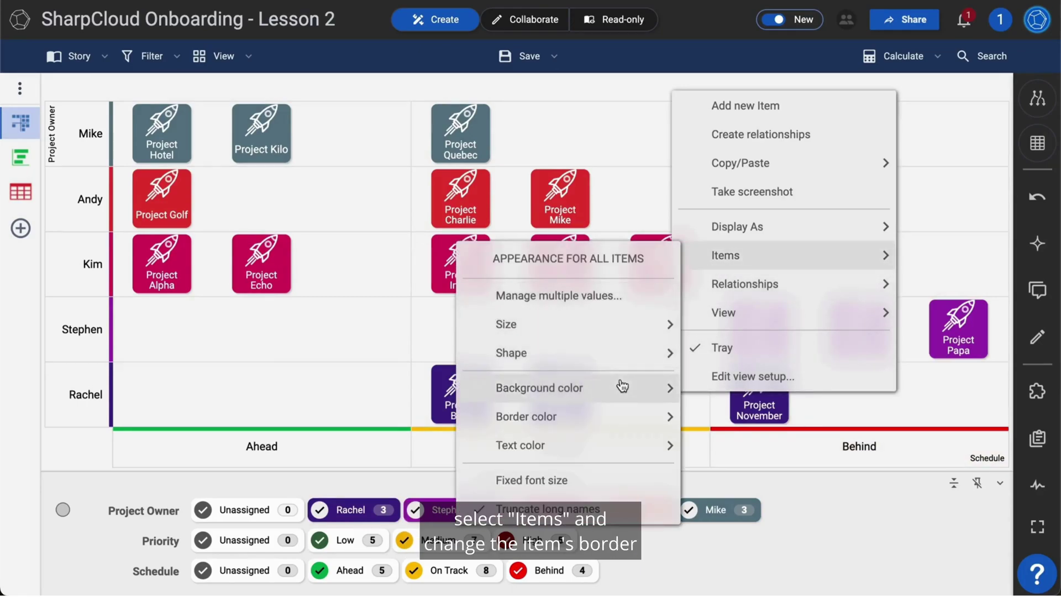
{"action": "mouse_move", "coordinate": [525, 416]}
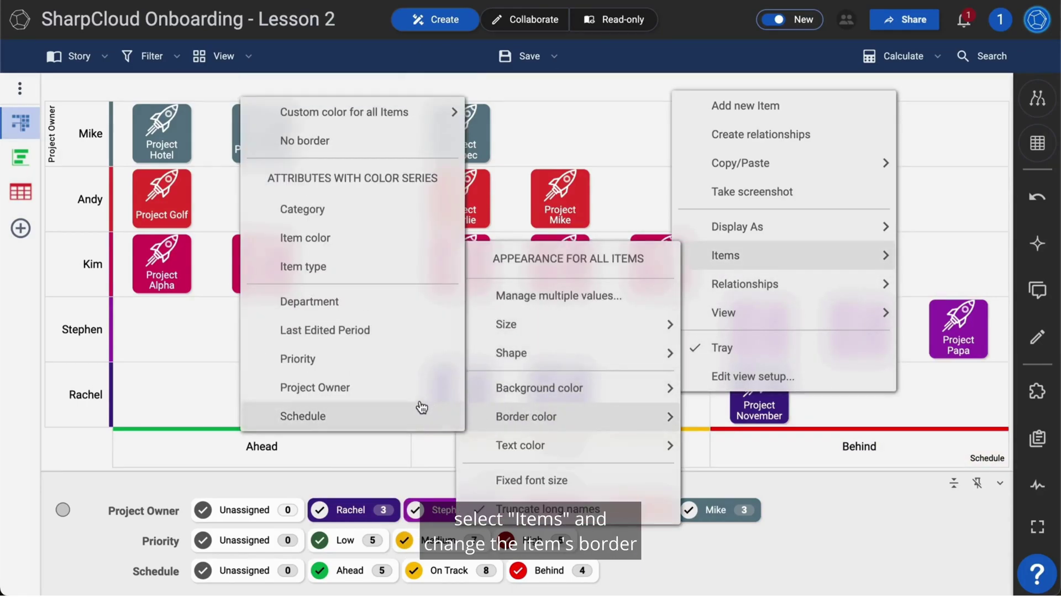
{"action": "left_click", "coordinate": [345, 361]}
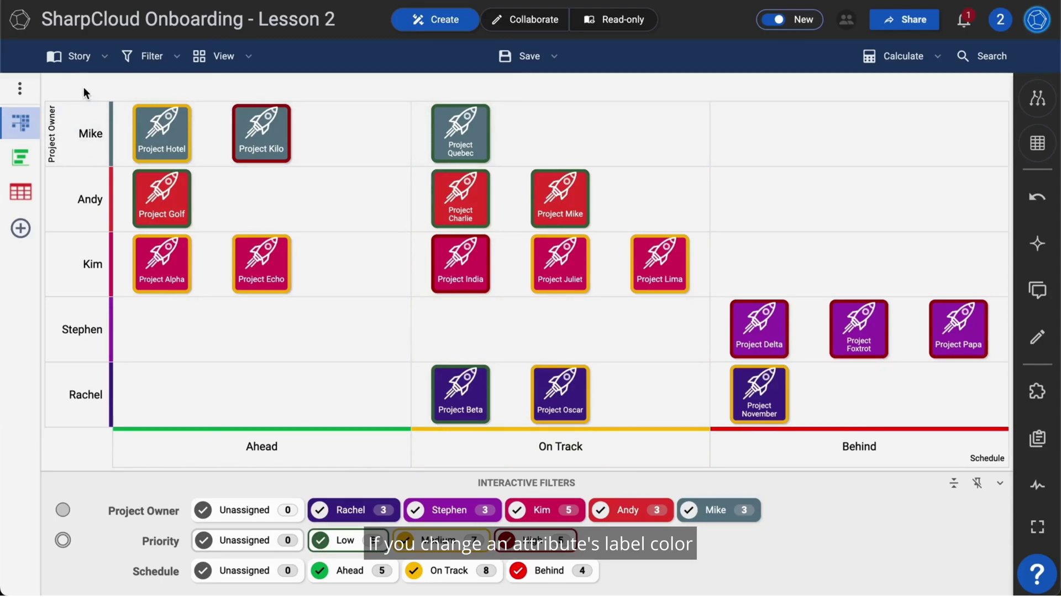
- Change Rachel's Project Owner label colour to yellow, then filter the Timeline view to Rachel
{"action": "left_click", "coordinate": [65, 63]}
{"action": "left_click", "coordinate": [255, 98]}
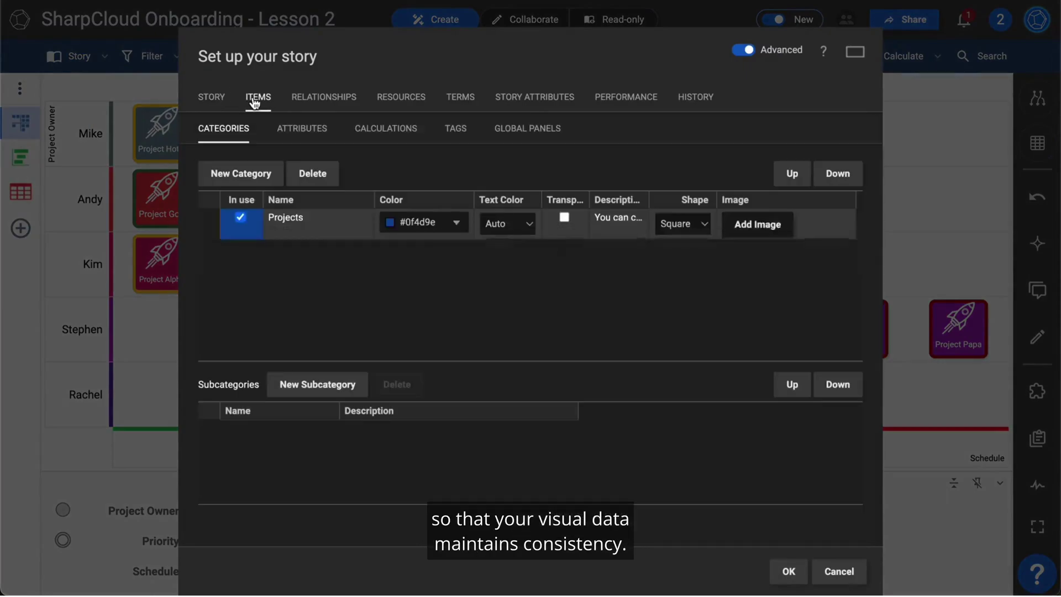
{"action": "left_click", "coordinate": [292, 129]}
{"action": "left_click", "coordinate": [322, 294]}
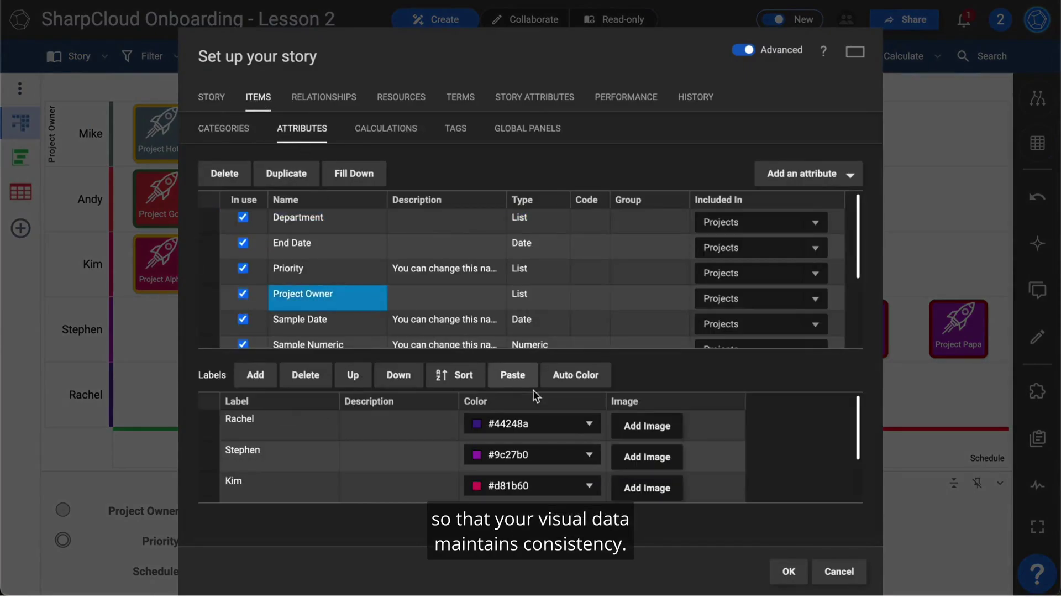
{"action": "left_click", "coordinate": [591, 426]}
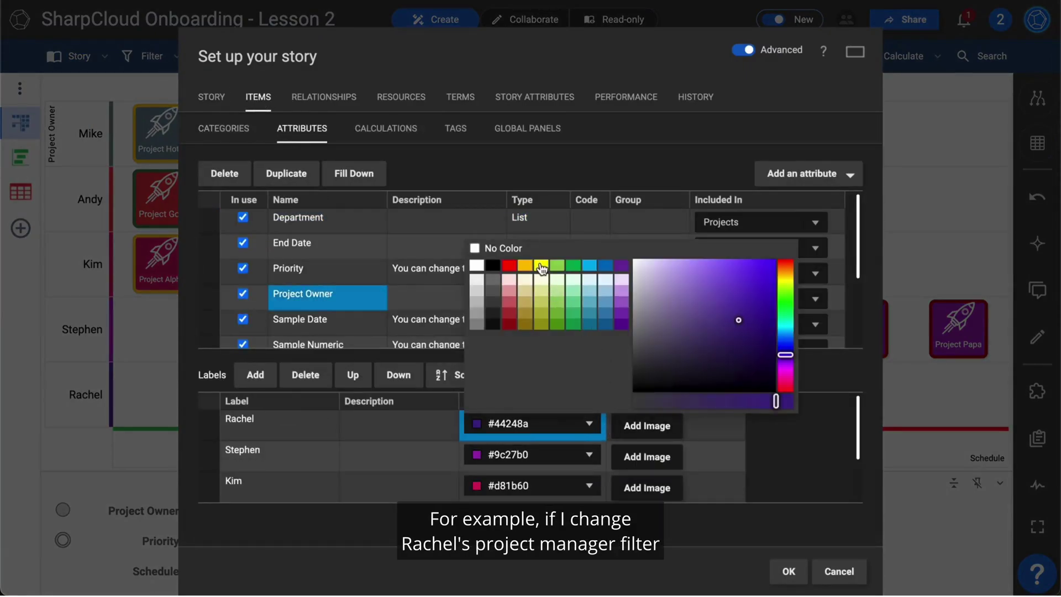
{"action": "left_click", "coordinate": [539, 266]}
{"action": "left_click", "coordinate": [788, 572]}
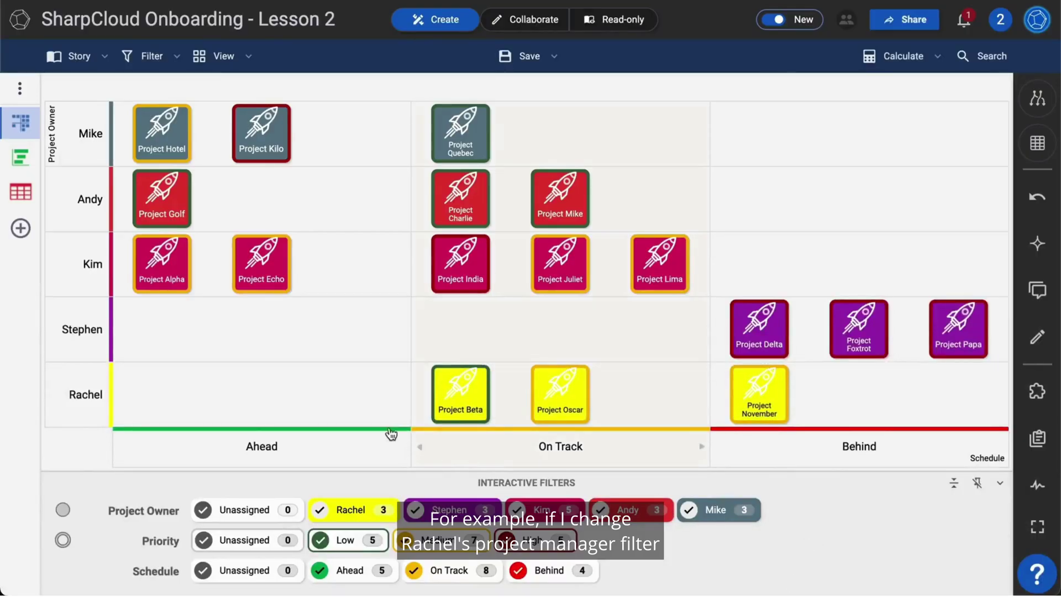
{"action": "left_click", "coordinate": [21, 157]}
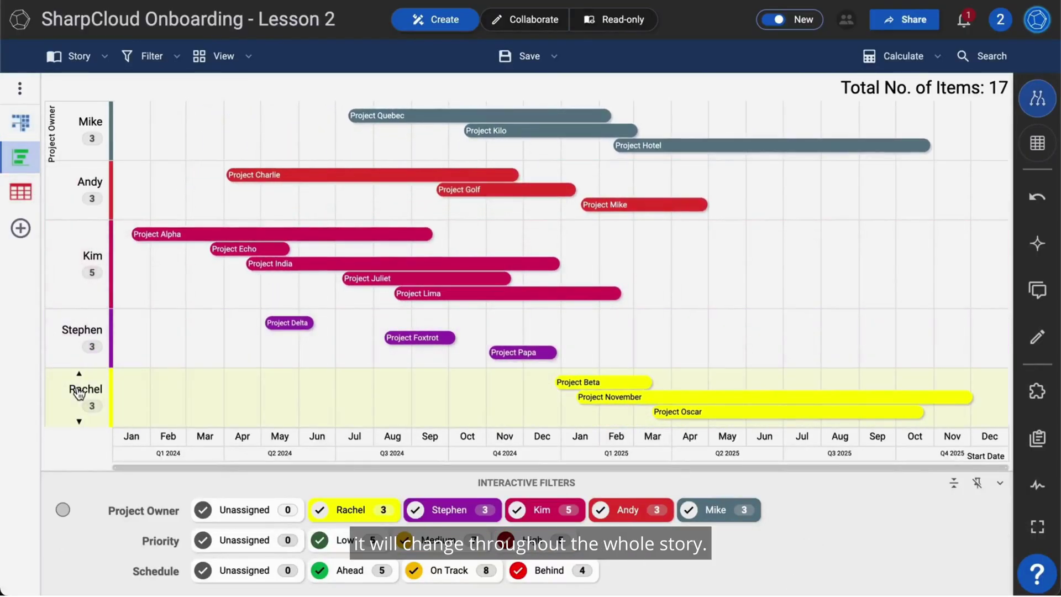
{"action": "left_click", "coordinate": [83, 410]}
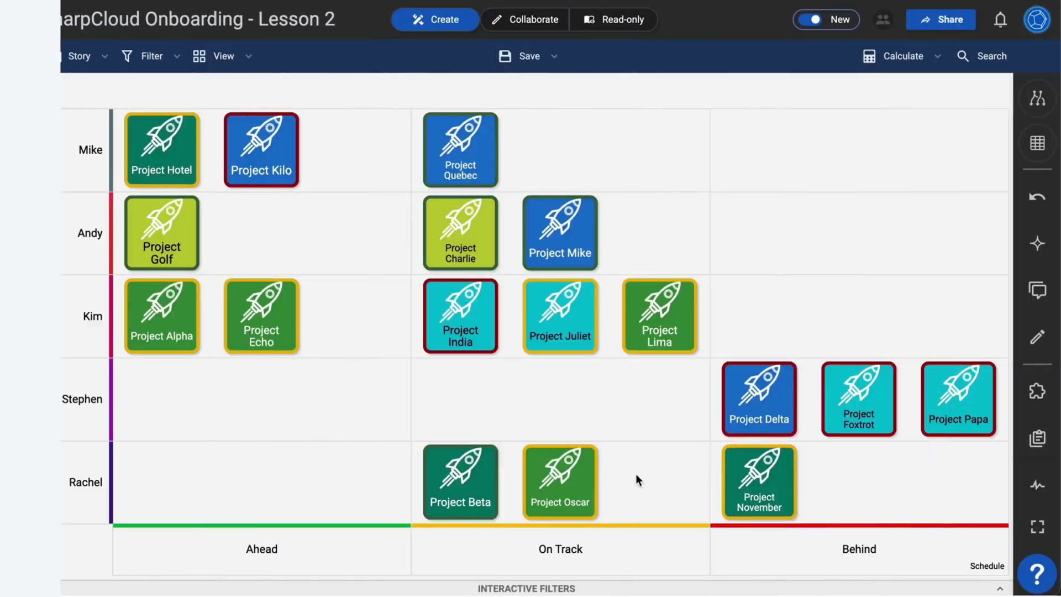
- Select the Project Oscar tile and open its full item view
{"action": "left_click", "coordinate": [587, 477]}
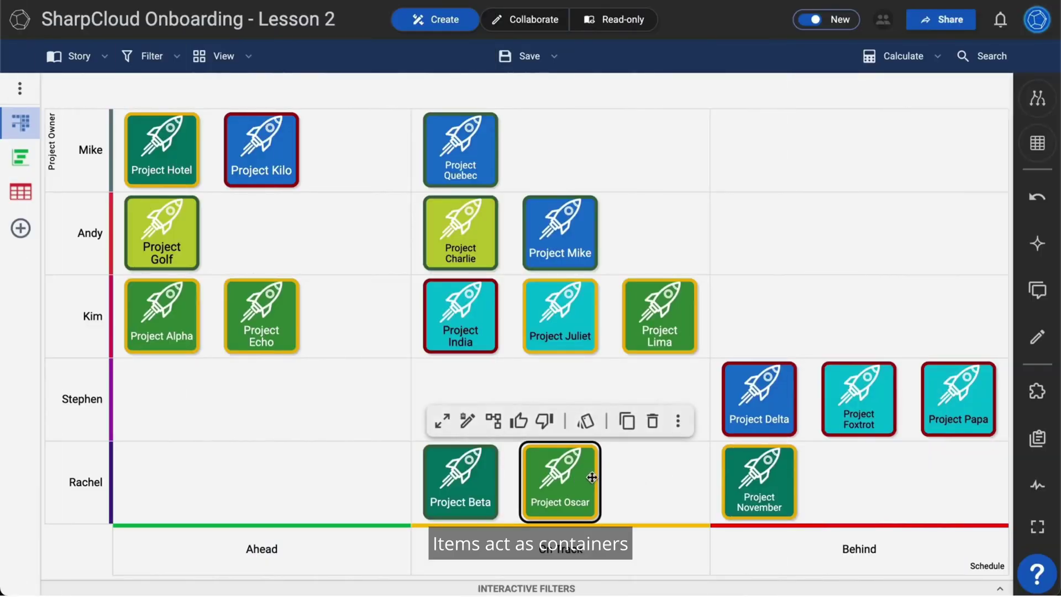
{"action": "left_click", "coordinate": [587, 477]}
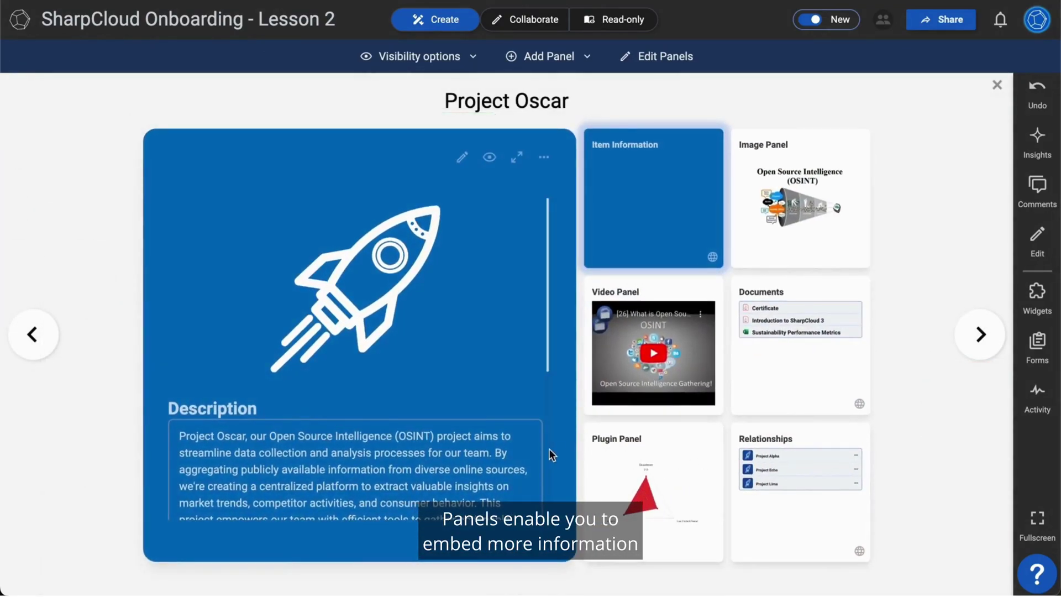
{"action": "scroll", "coordinate": [547, 449], "scroll_direction": "down", "scroll_amount": 1}
{"action": "scroll", "coordinate": [547, 449], "scroll_direction": "down", "scroll_amount": 1}
{"action": "scroll", "coordinate": [548, 448], "scroll_direction": "down", "scroll_amount": 2}
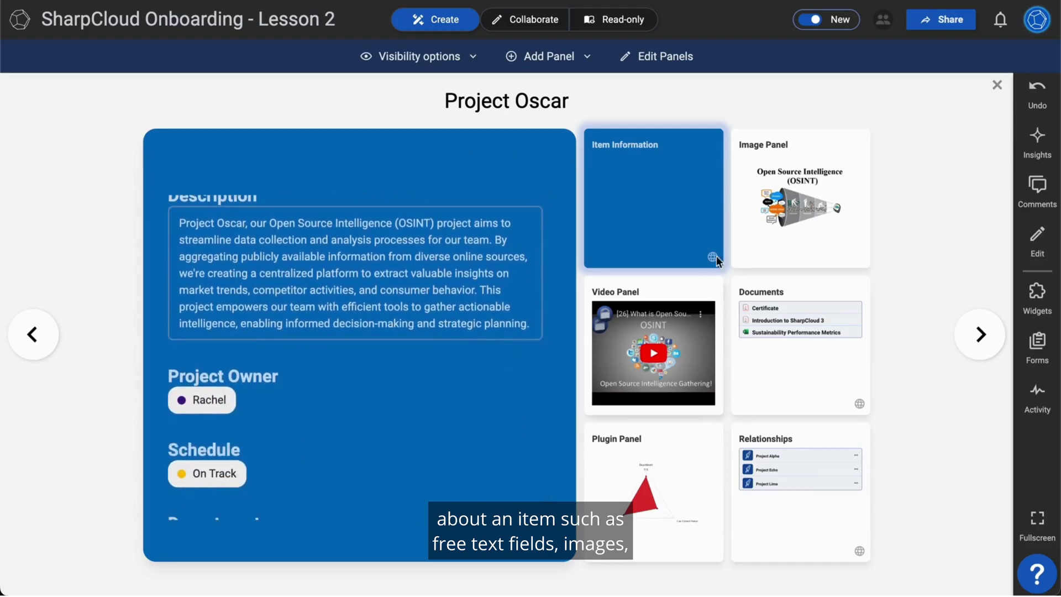
- Focus Project Oscar's Image, Video, Documents, Plugin, Item Information, then Relationships panels in turn
{"action": "left_click", "coordinate": [798, 213]}
{"action": "left_click", "coordinate": [669, 336]}
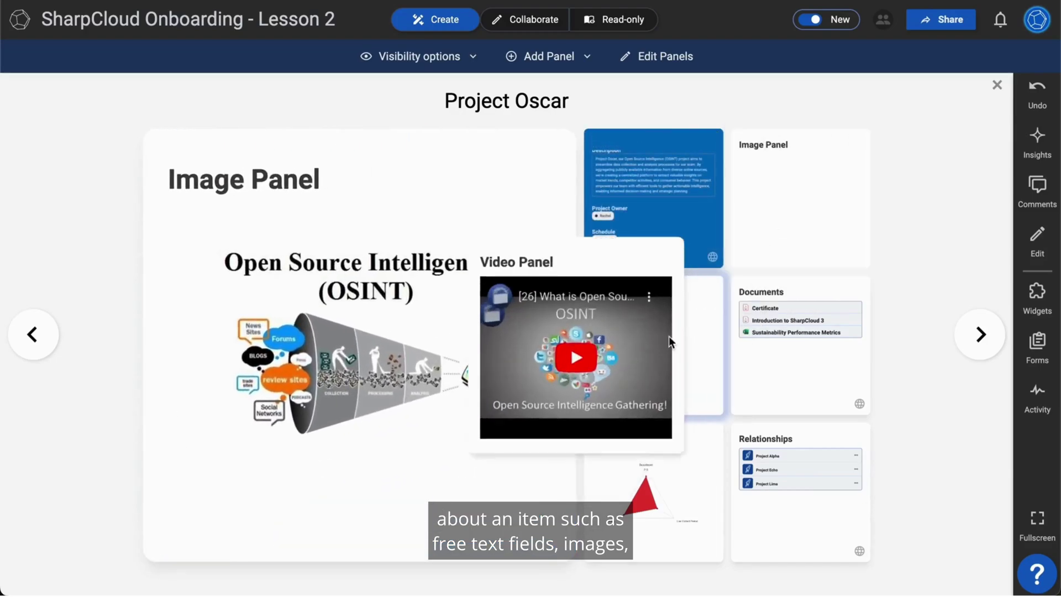
{"action": "left_click", "coordinate": [782, 342]}
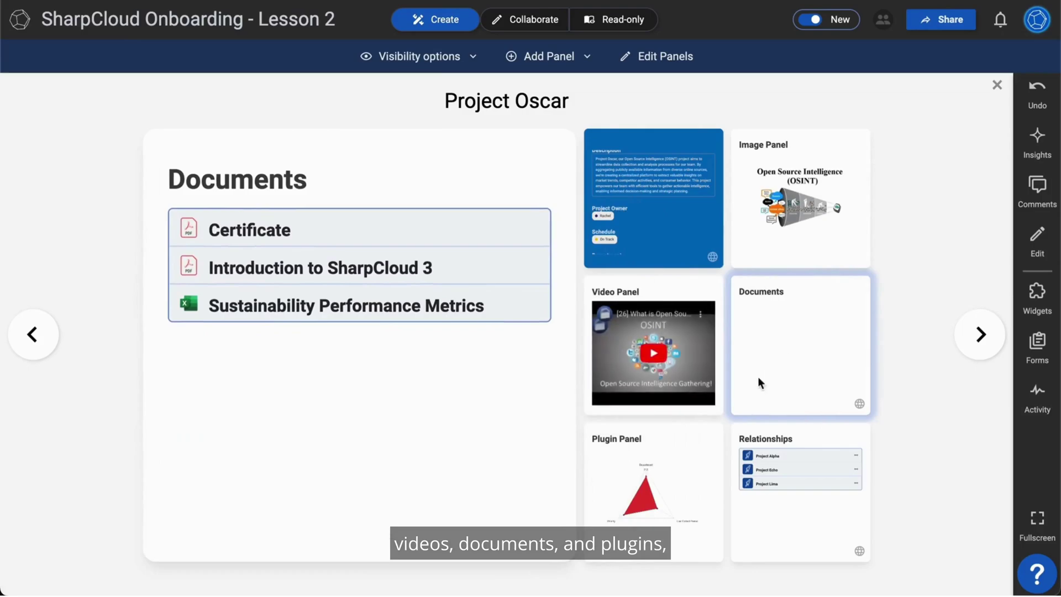
{"action": "left_click", "coordinate": [677, 449]}
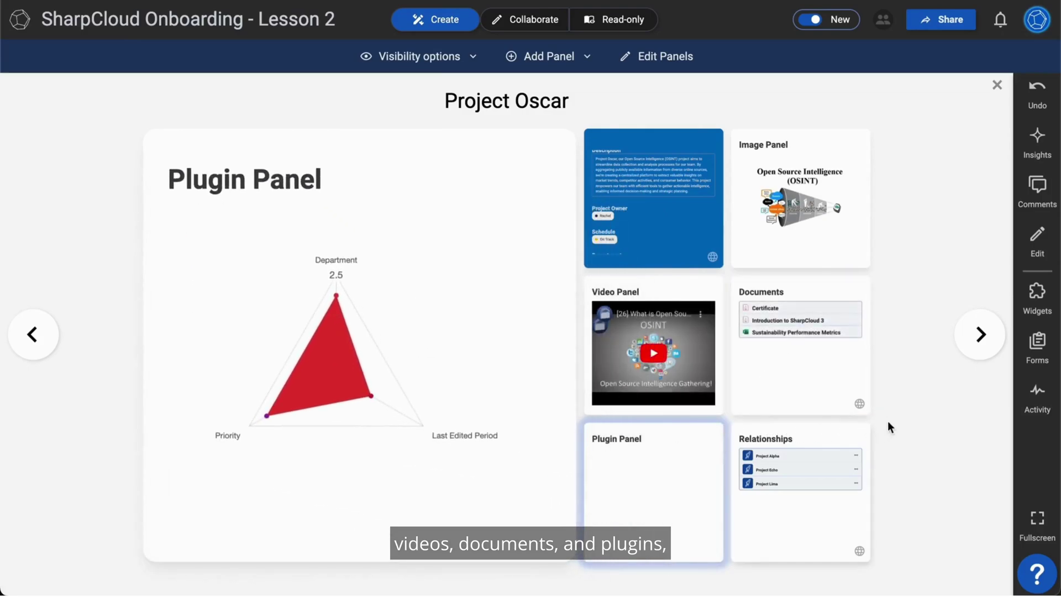
{"action": "left_click", "coordinate": [668, 200]}
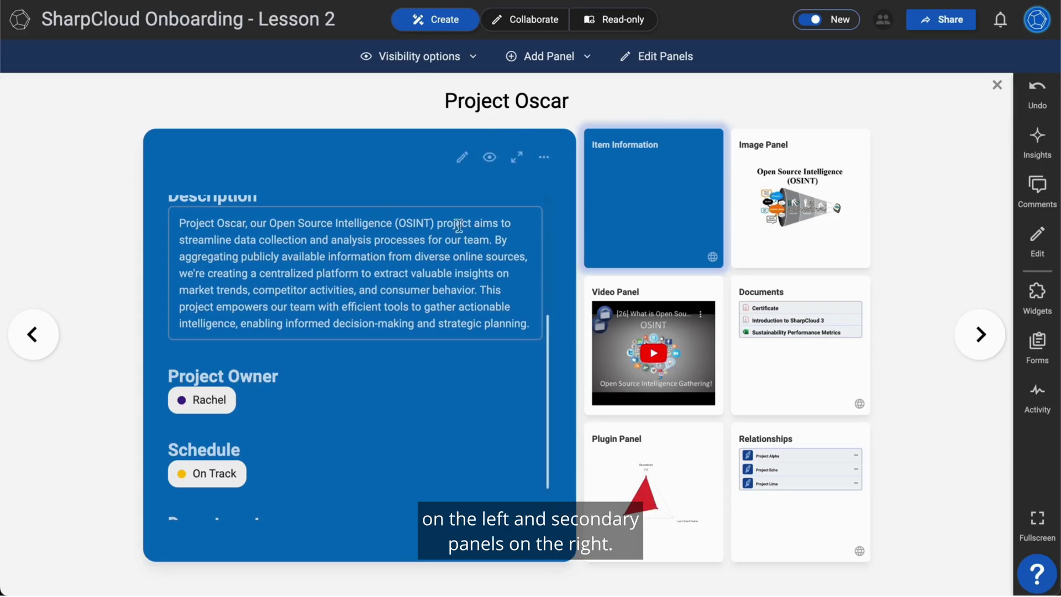
{"action": "mouse_move", "coordinate": [357, 273]}
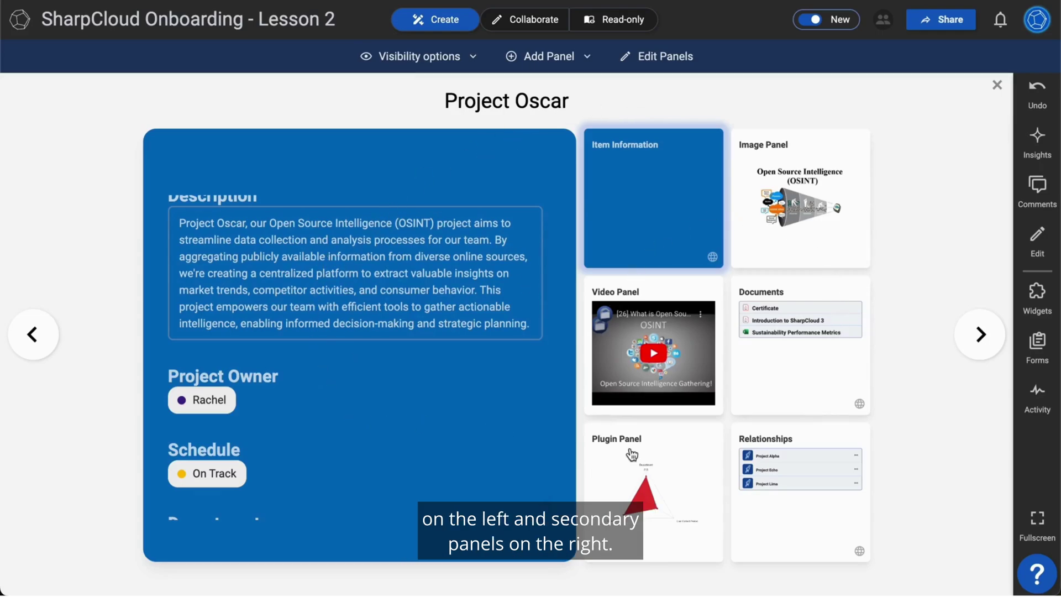
{"action": "mouse_move", "coordinate": [360, 344]}
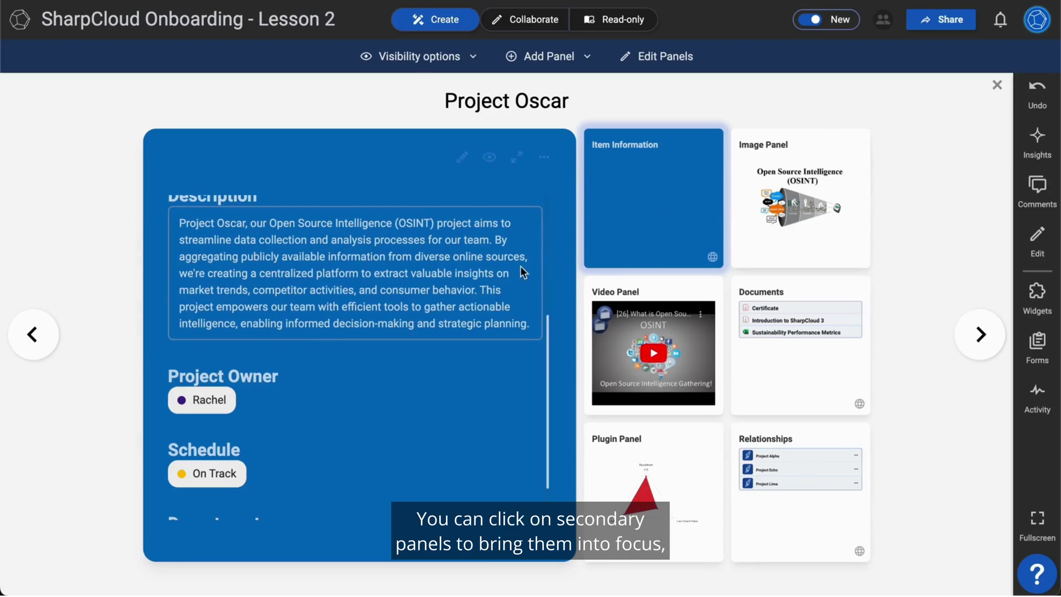
{"action": "left_click", "coordinate": [839, 477]}
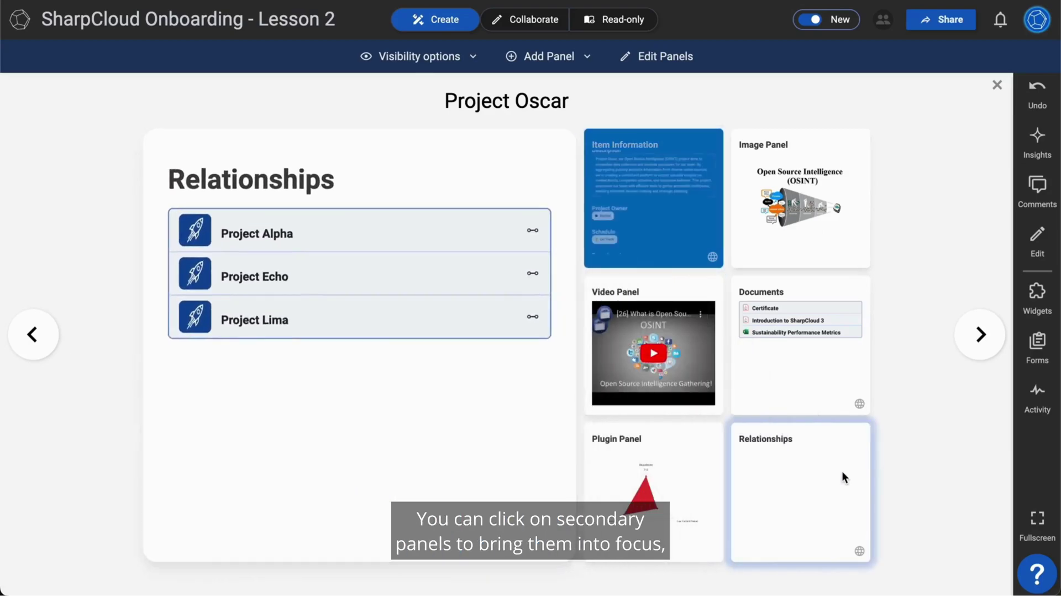
- Step back to Project Papa and set its Project Timeline panel as a global panel
{"action": "left_click", "coordinate": [46, 349]}
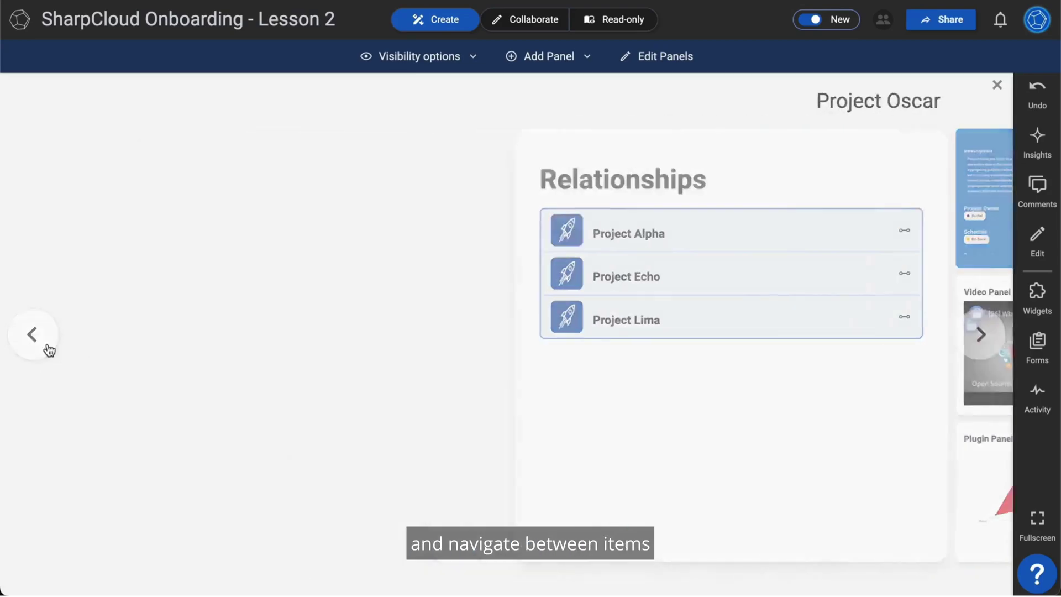
{"action": "left_click", "coordinate": [48, 349]}
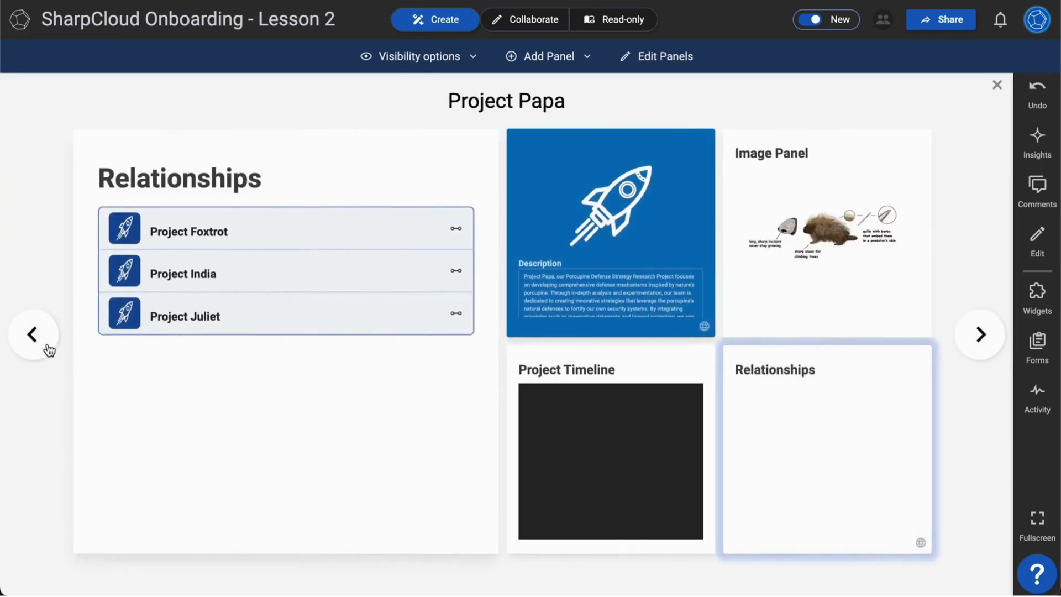
{"action": "left_click", "coordinate": [629, 372]}
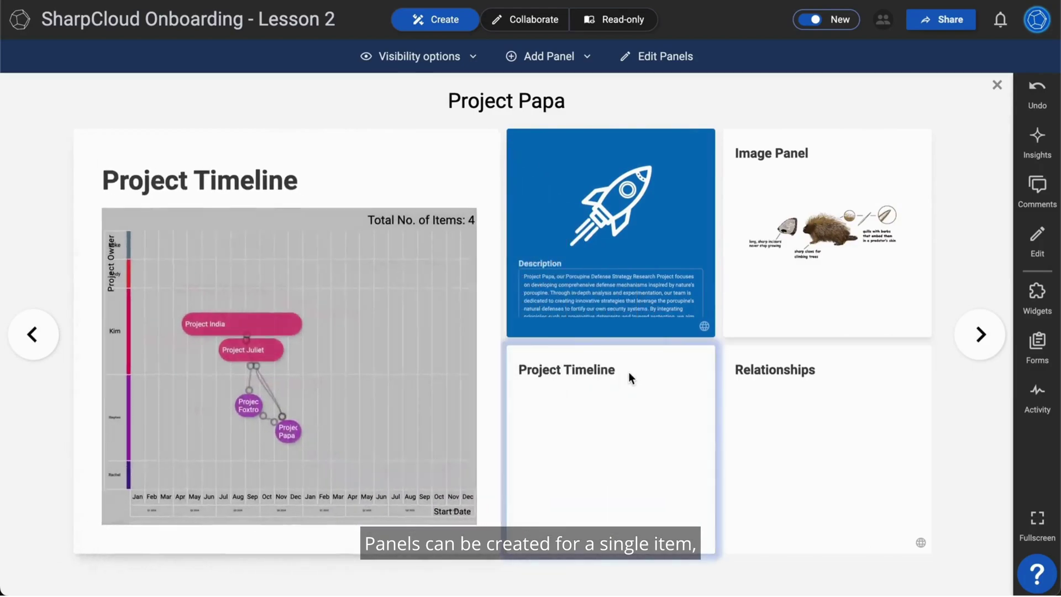
{"action": "left_click", "coordinate": [468, 157]}
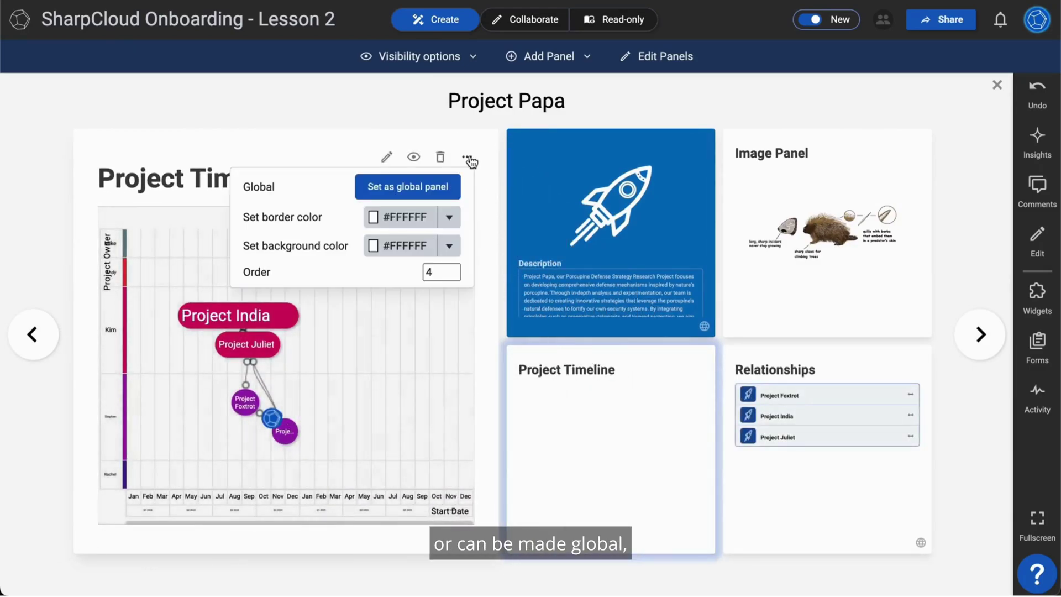
{"action": "left_click", "coordinate": [436, 189]}
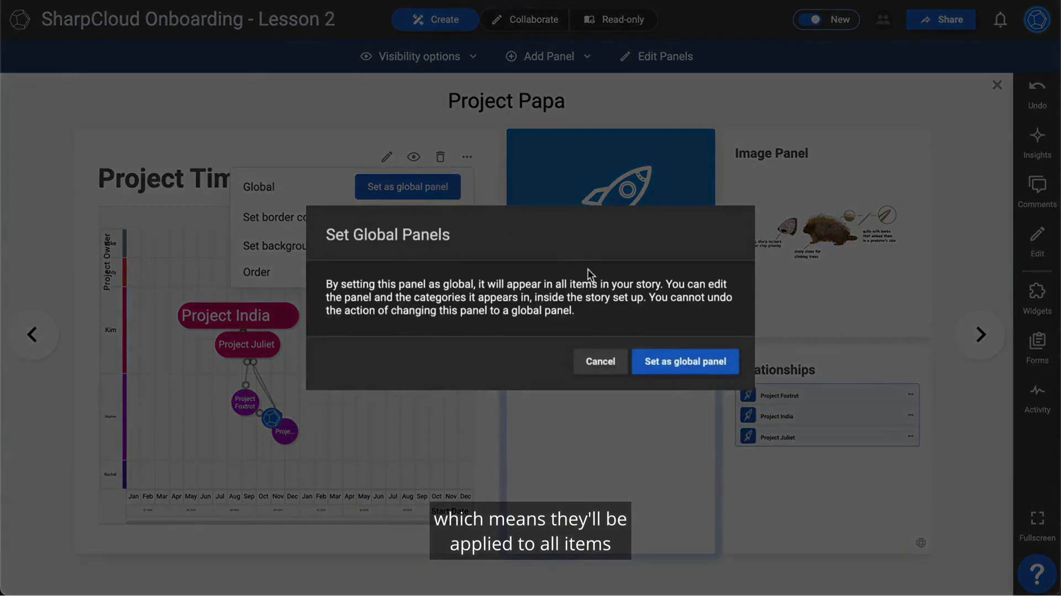
{"action": "left_click", "coordinate": [667, 360]}
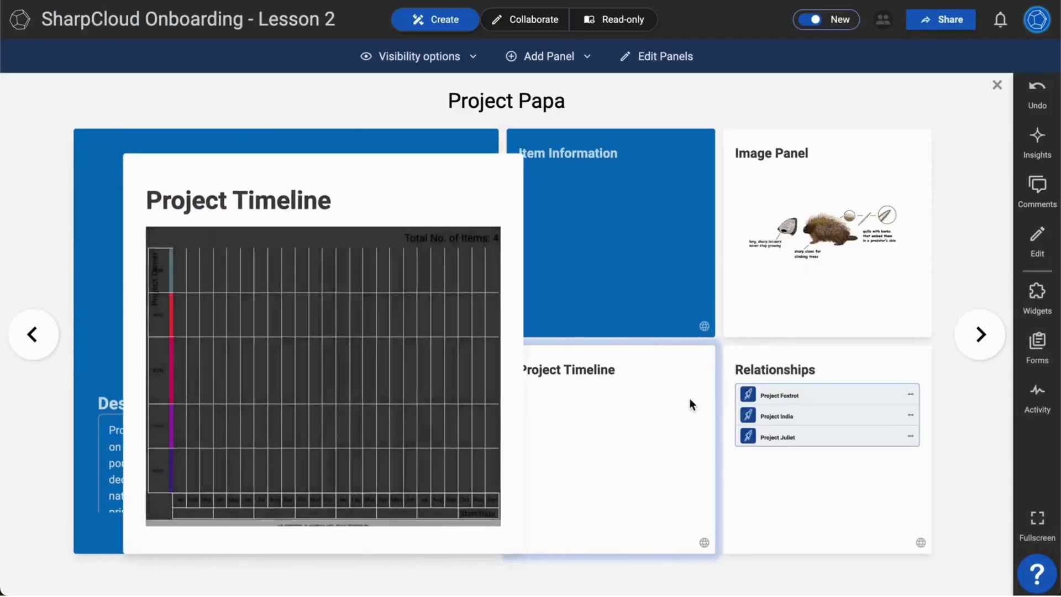
- Return to Project Foxtrot, toggle Item Information editing, and open its Attributes list for editing
{"action": "left_click", "coordinate": [31, 334]}
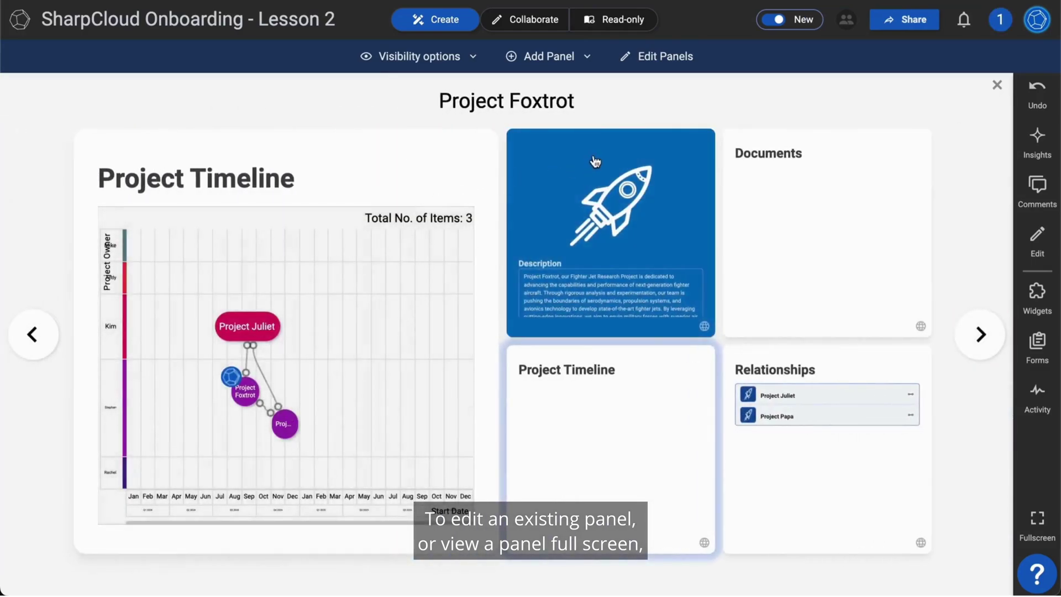
{"action": "left_click", "coordinate": [627, 143]}
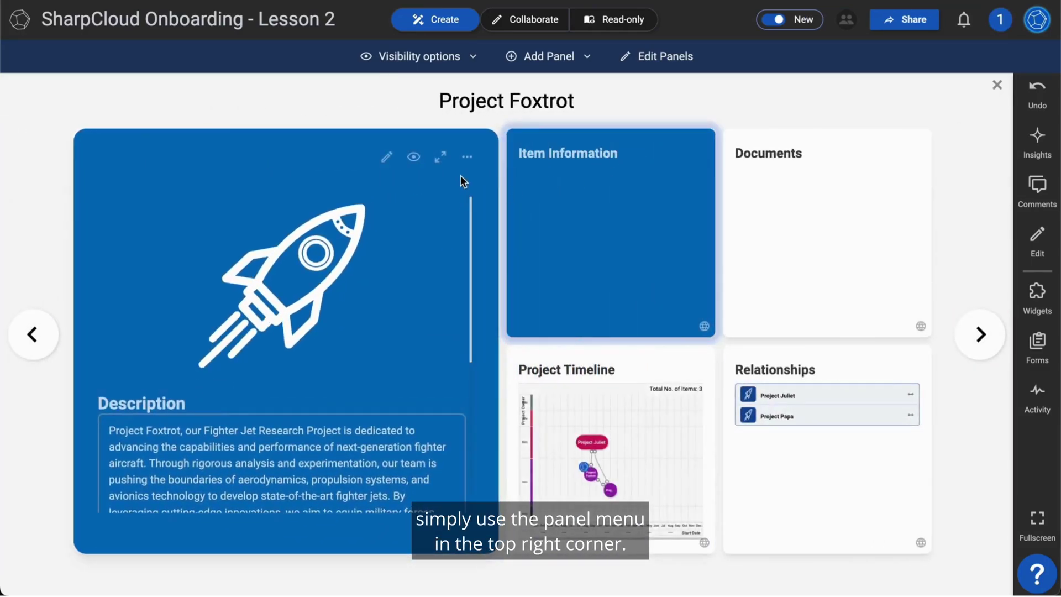
{"action": "left_click", "coordinate": [387, 158]}
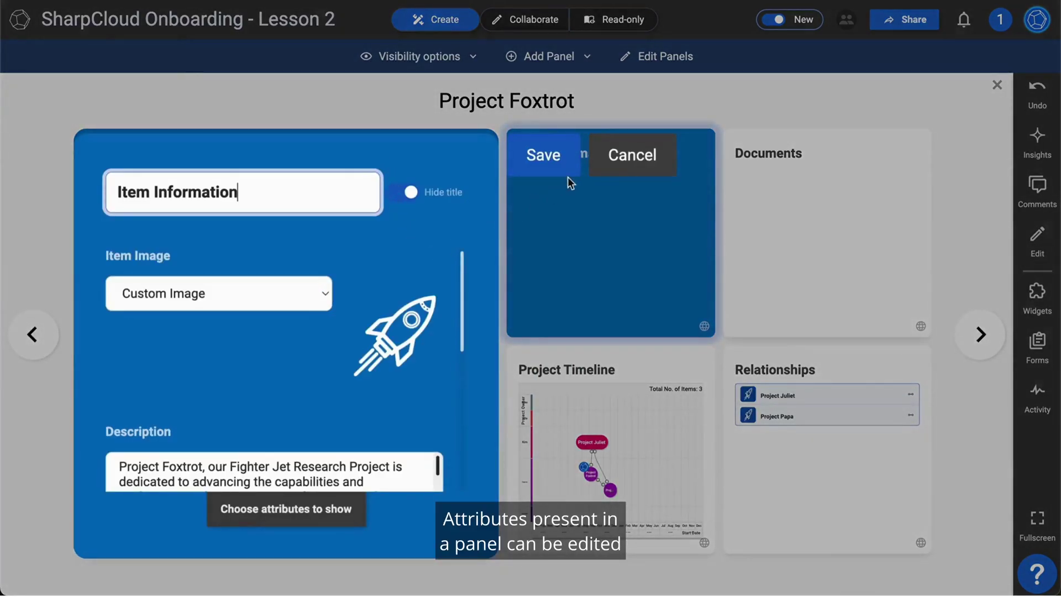
{"action": "left_click", "coordinate": [632, 154]}
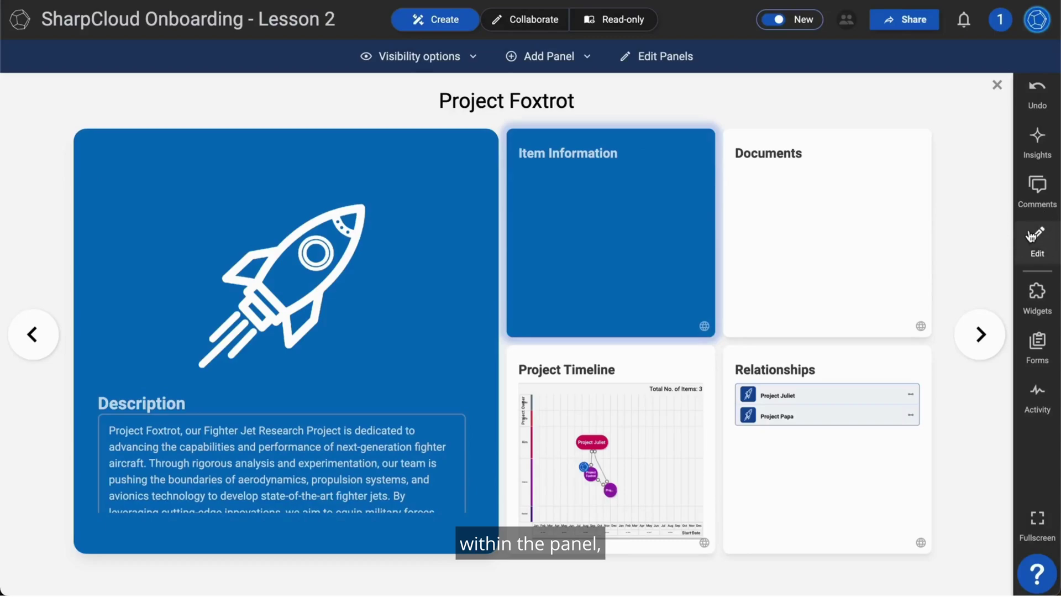
{"action": "left_click", "coordinate": [1037, 241]}
{"action": "left_click", "coordinate": [858, 190]}
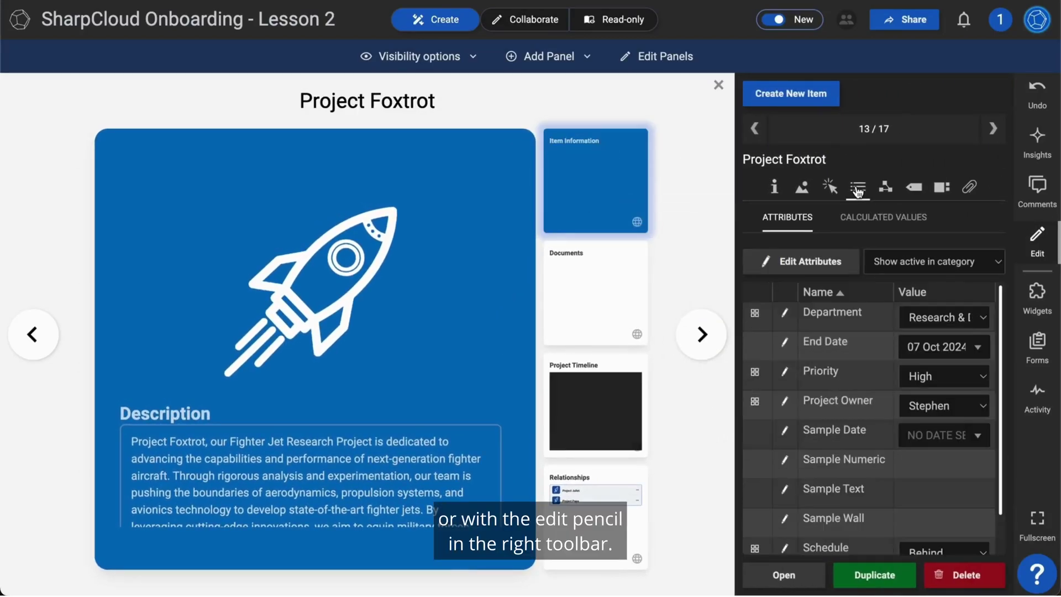